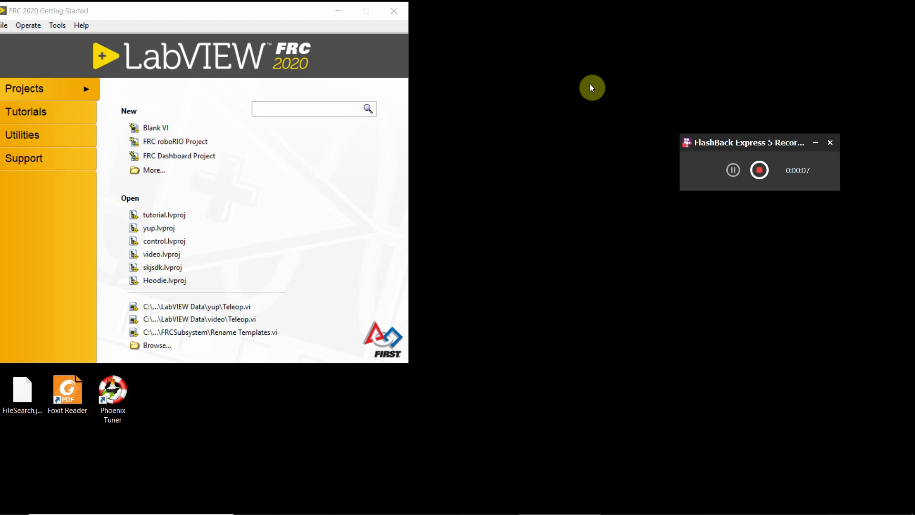
Create a roboRIO project named xboxinput for team 2468 from the Command & Control template.
left_click_drag(290, 14, 304, 22)
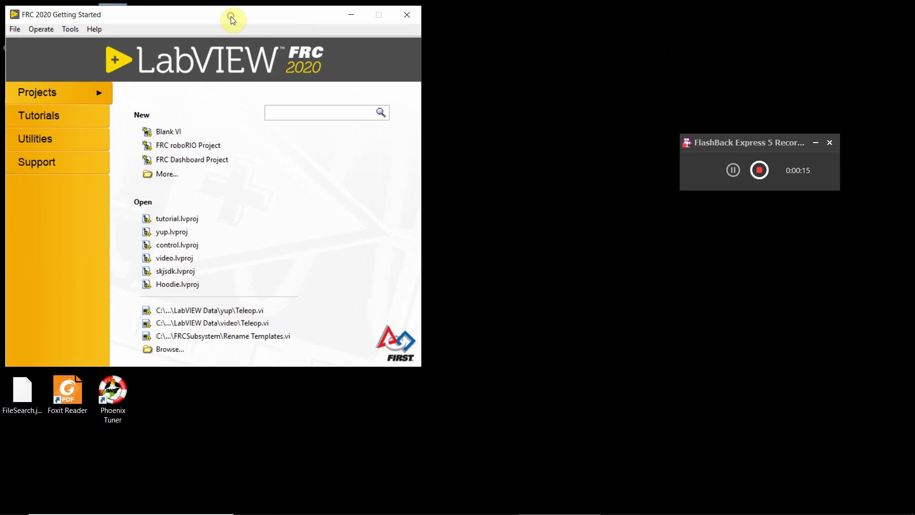
left_click_drag(233, 26, 227, 22)
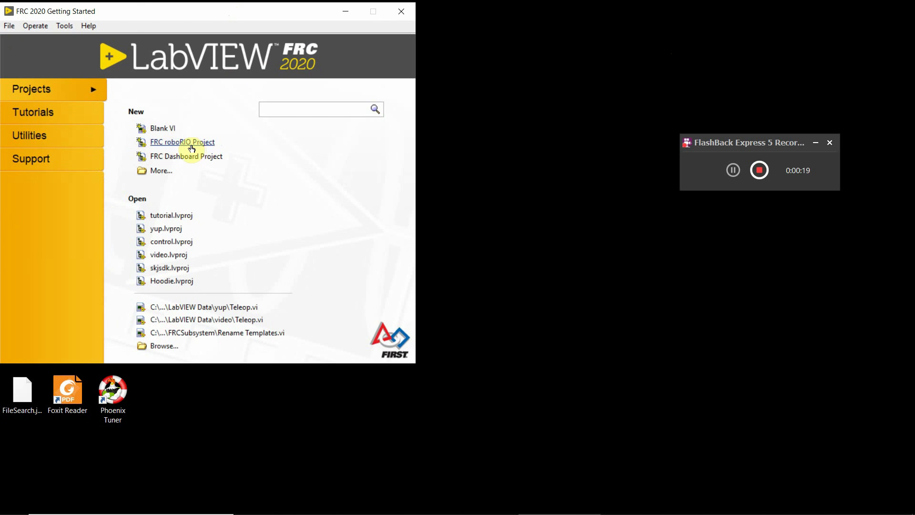
left_click(193, 145)
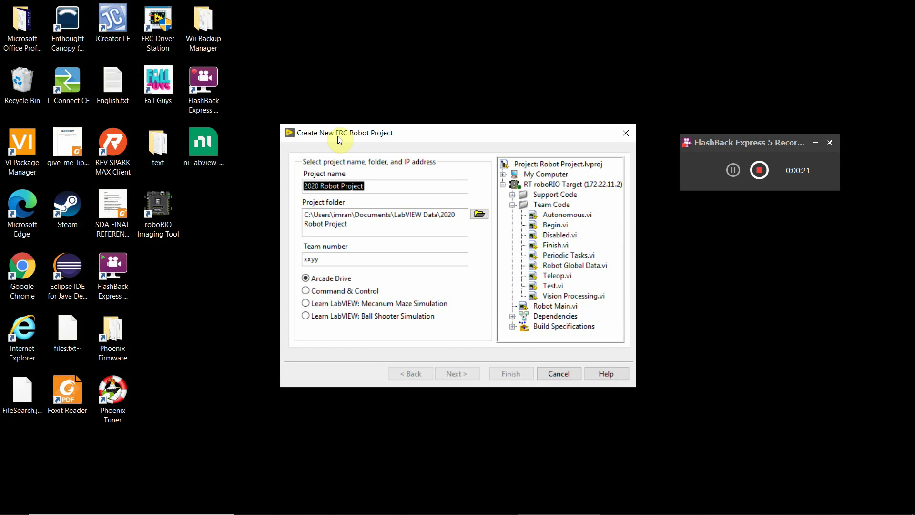
left_click_drag(338, 134, 325, 110)
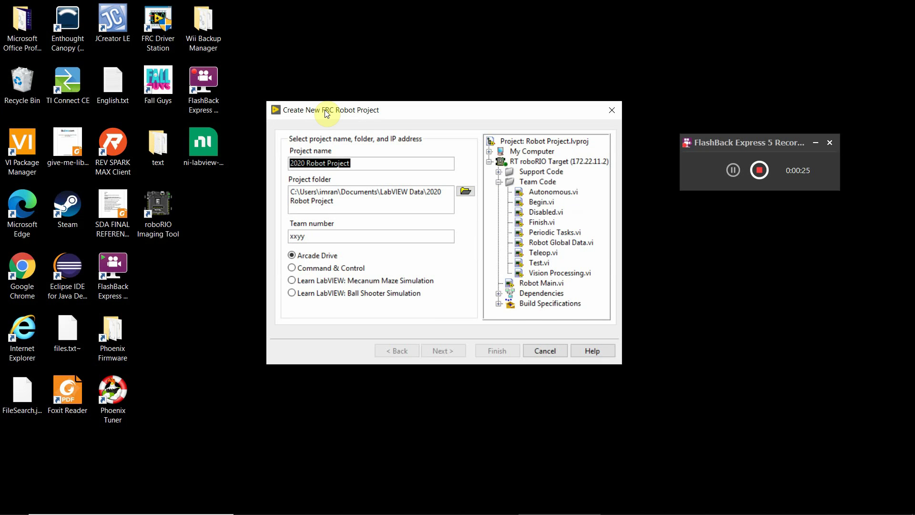
type("xboxinput")
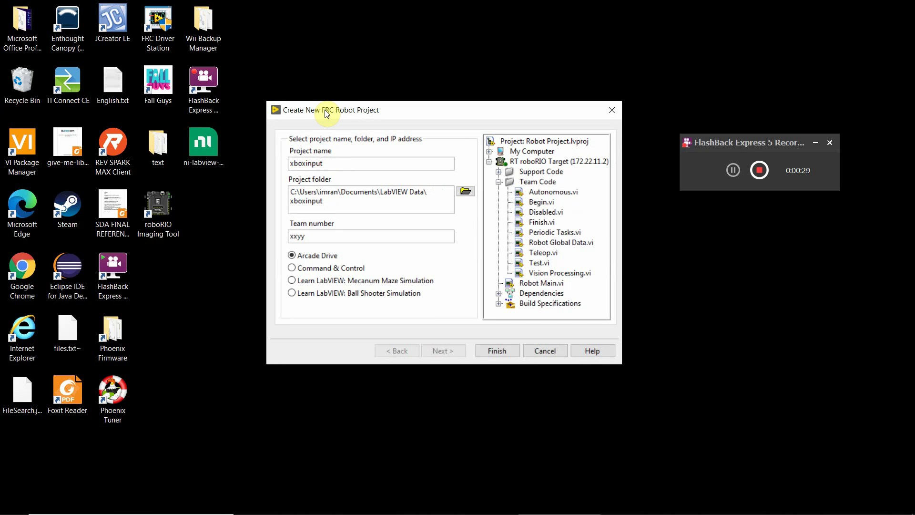
left_click(318, 236)
key("BackSpace")
key("BackSpace")
key("BackSpace")
key("BackSpace")
type("2468")
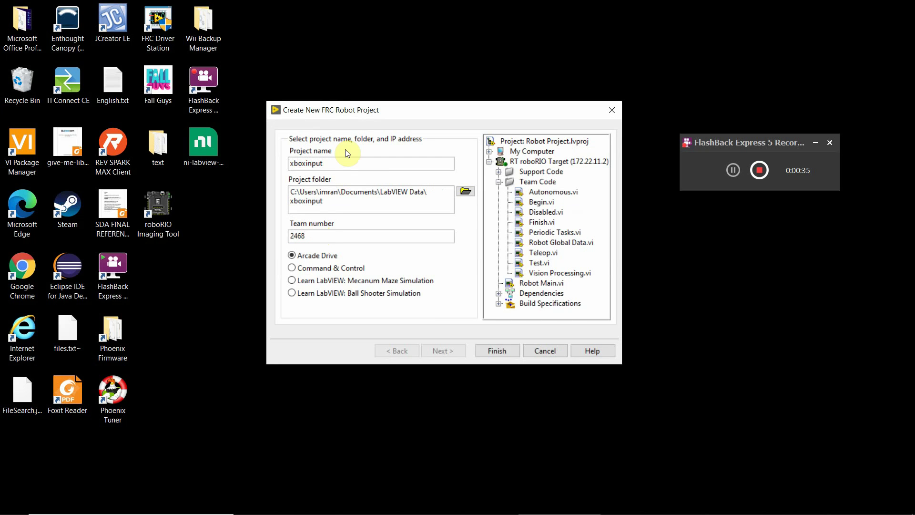
left_click(290, 268)
left_click(496, 351)
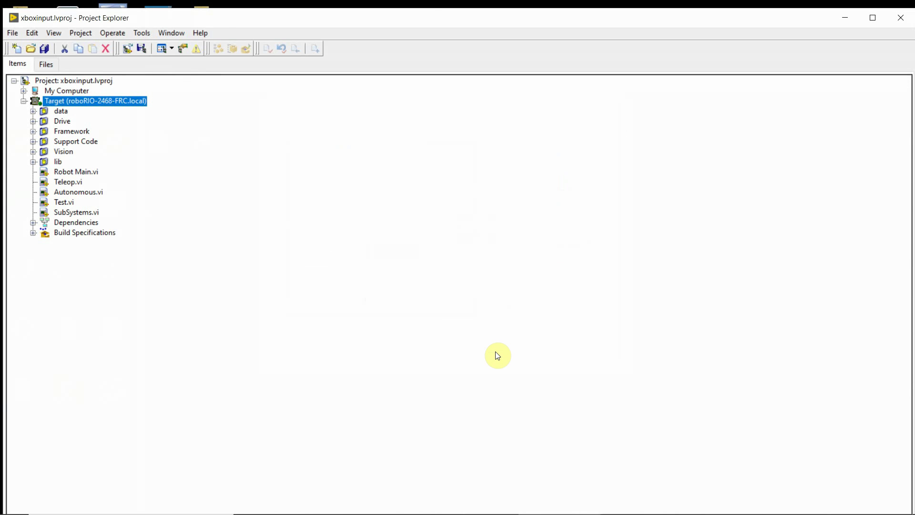
Maximize the xboxinput project window and open Teleop.vi's front panel beside the tree.
double_click(224, 22)
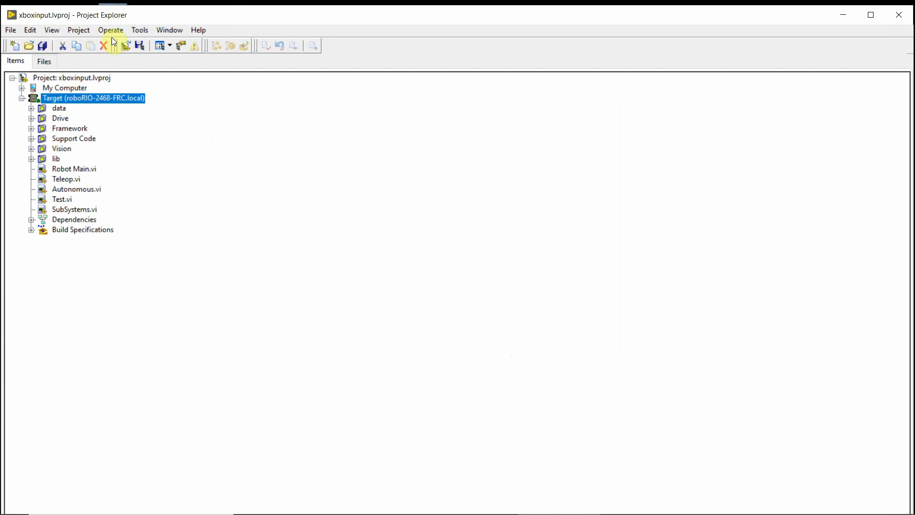
left_click(70, 180)
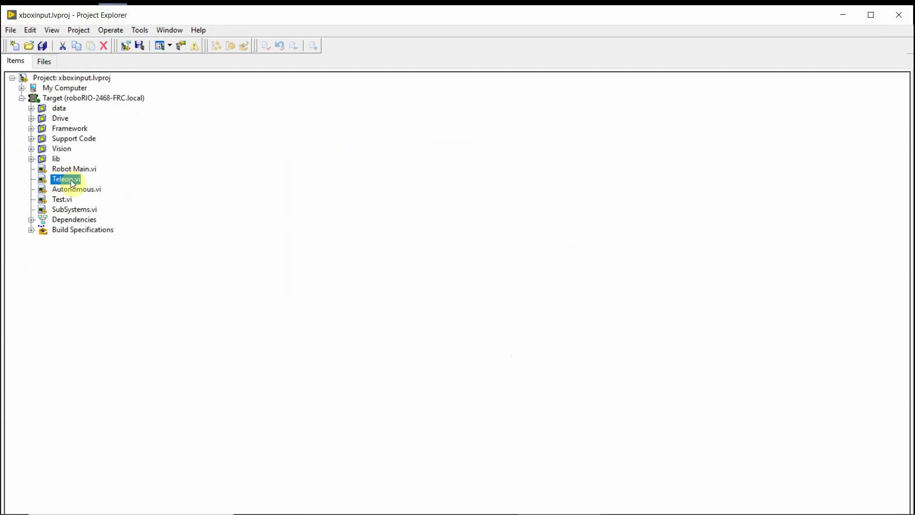
double_click(70, 179)
left_click_drag(464, 96, 301, 52)
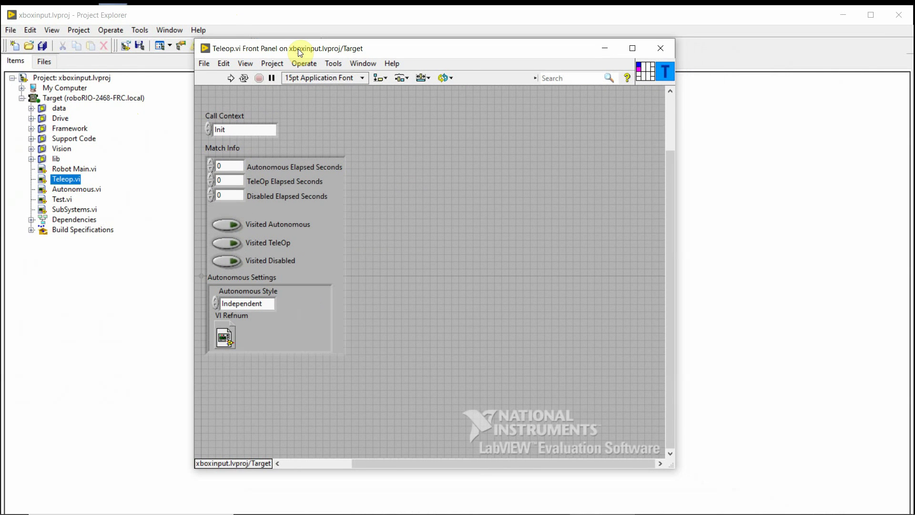
Delete Teleop's default drive and wait code from the block diagram and remove broken wires.
key("ctrl+e")
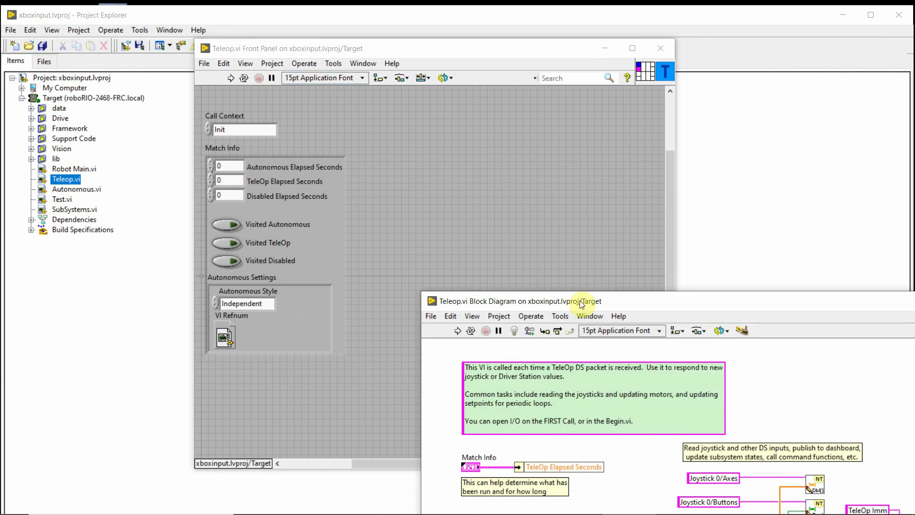
left_click_drag(580, 303, 221, 20)
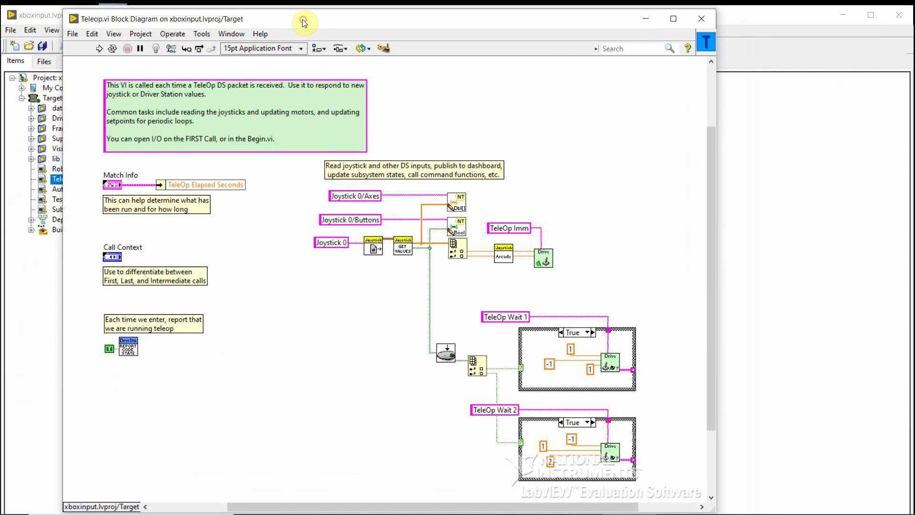
left_click_drag(300, 21, 293, 18)
left_click(405, 167)
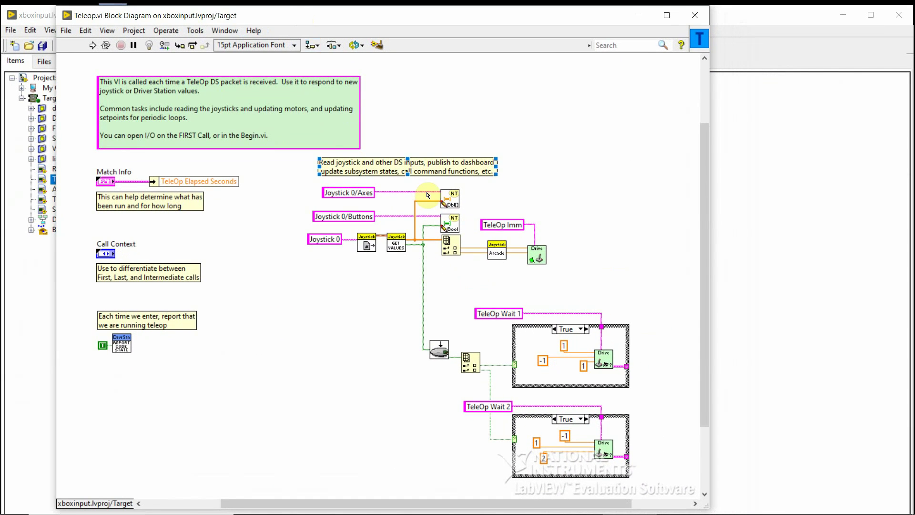
left_click_drag(432, 186, 629, 501)
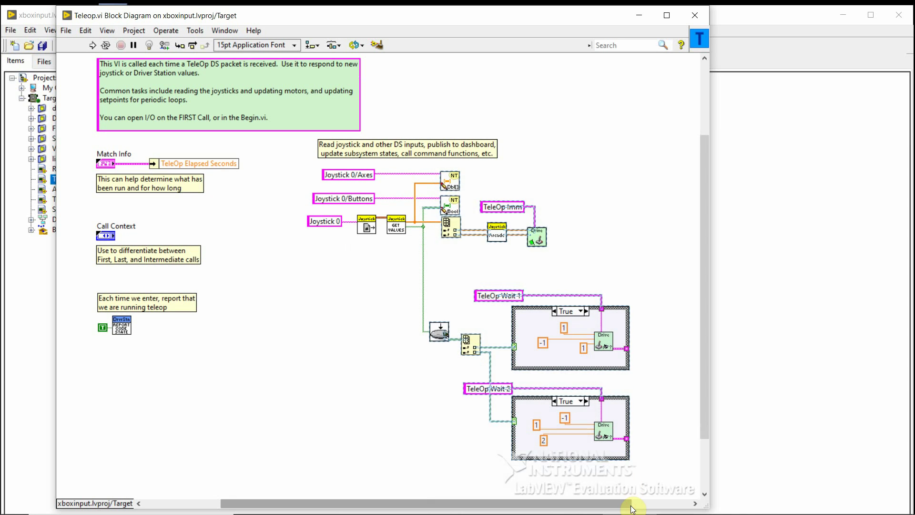
key("Delete")
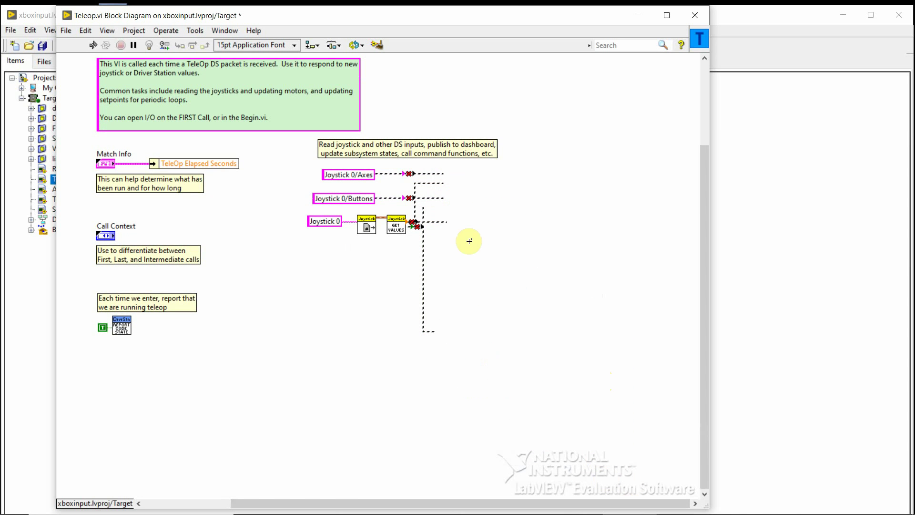
left_click(532, 285)
key("ctrl+b")
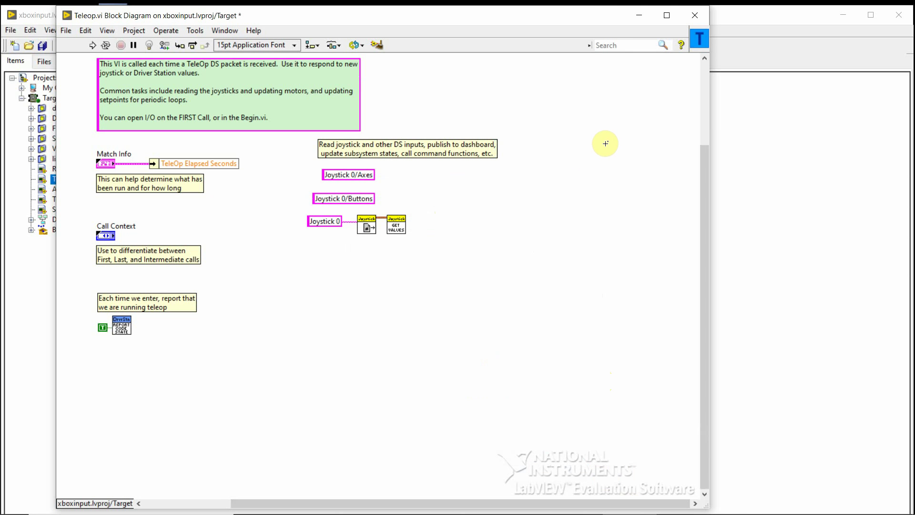
Place an Index Array right of Get Values and wire the joystick array into it.
right_click(596, 135)
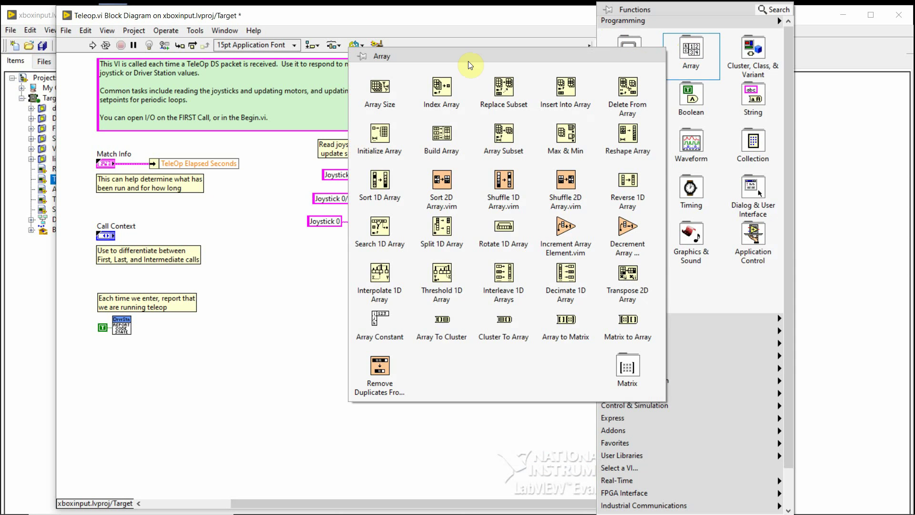
left_click(455, 77)
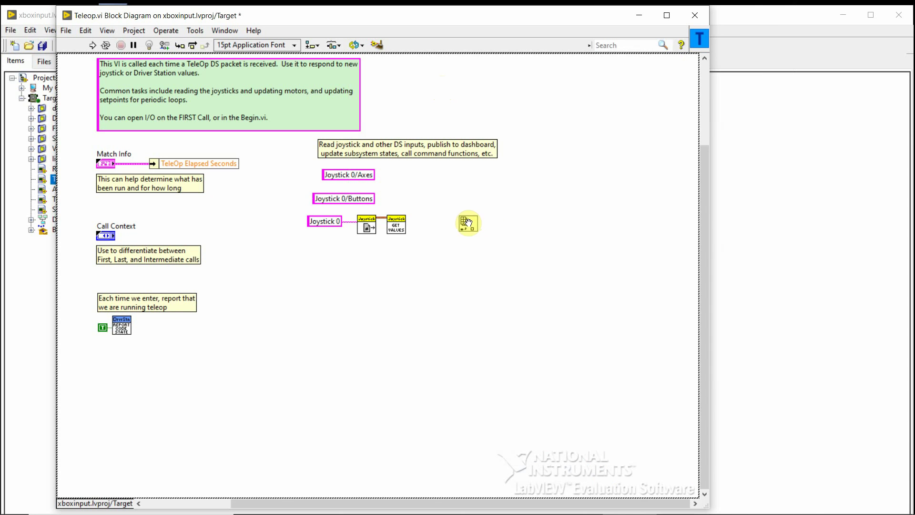
left_click(469, 223)
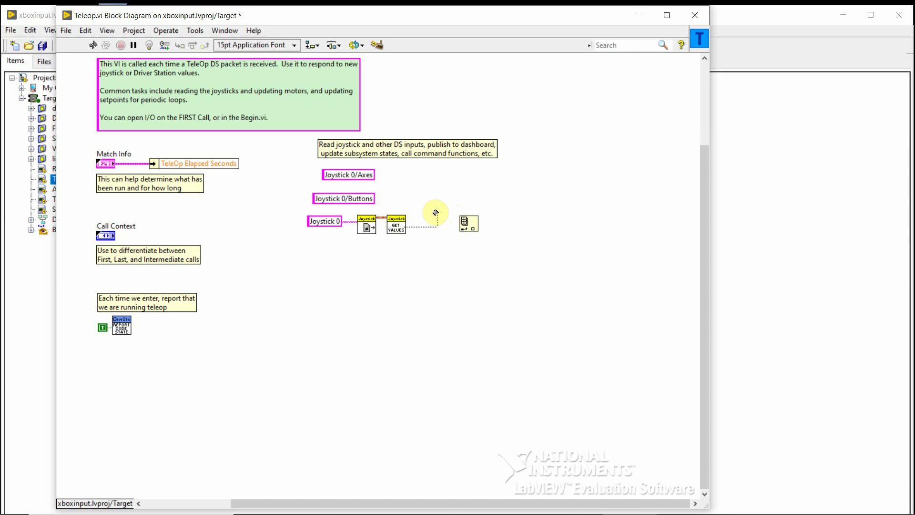
left_click(428, 207)
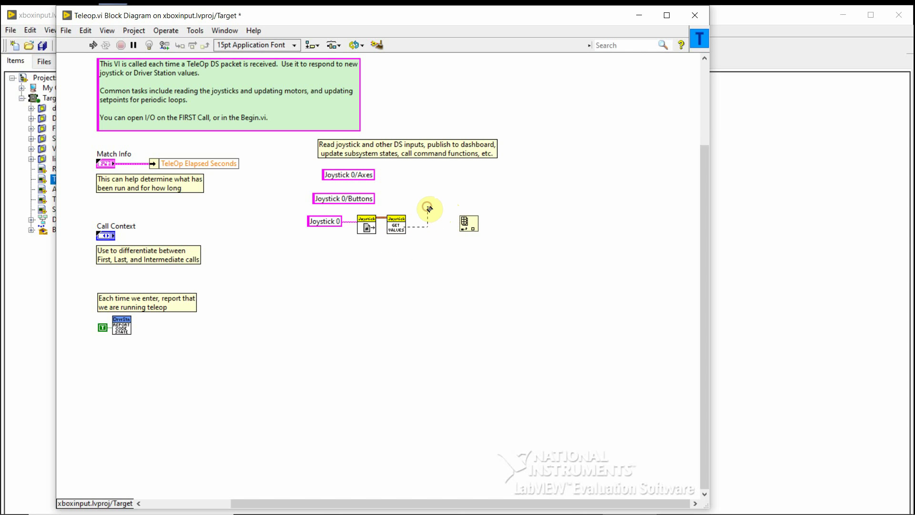
left_click(460, 220)
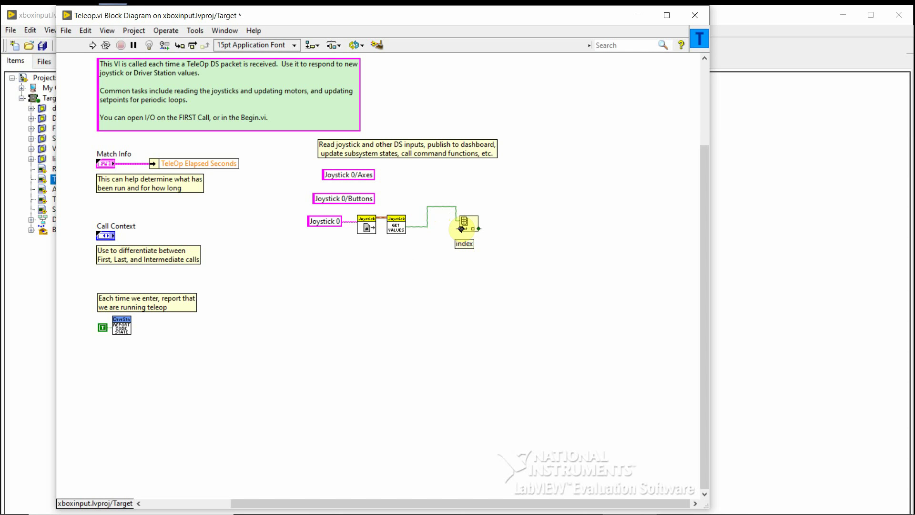
Attach a 0 index constant to the buttons Index Array.
left_click(461, 229)
right_click(459, 230)
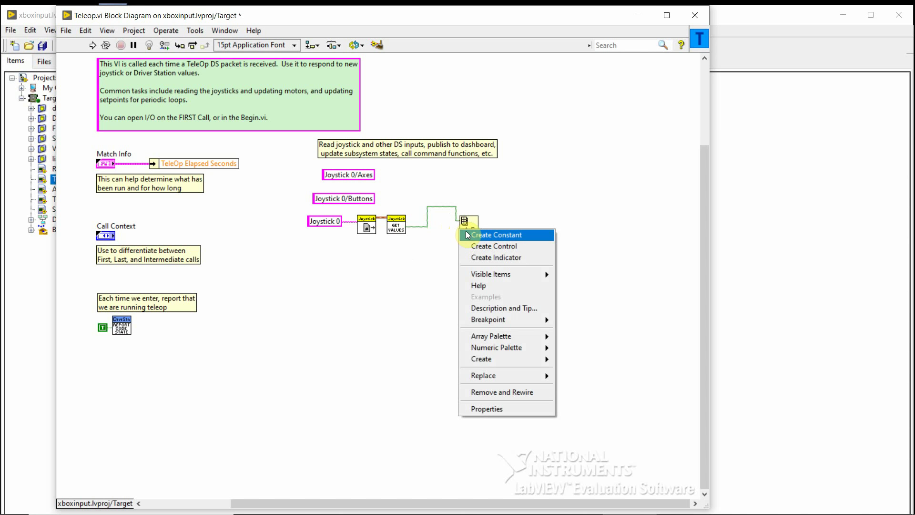
left_click(480, 235)
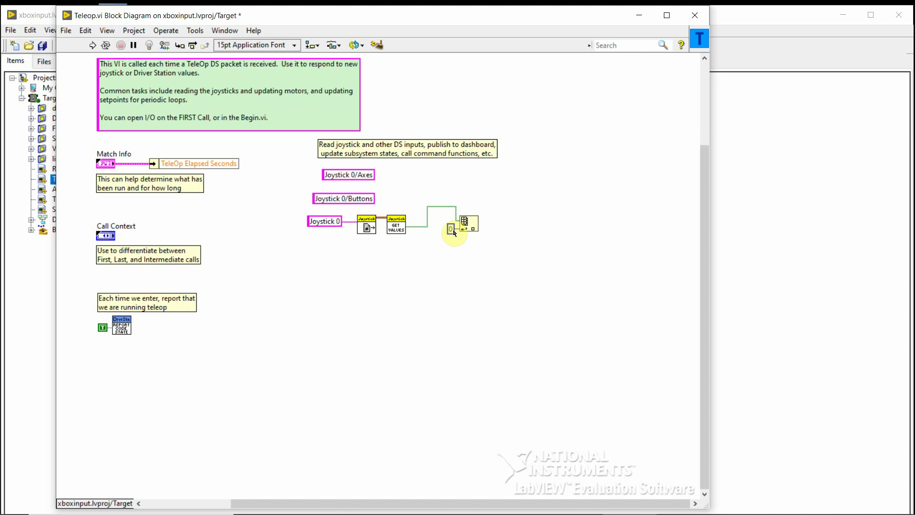
left_click(478, 253)
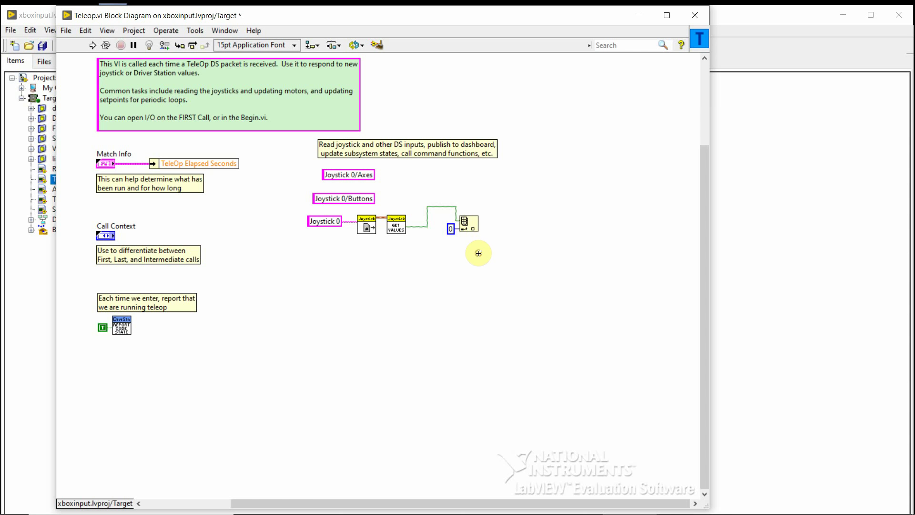
Create a Boolean indicator from the indexed element and label it Button.
right_click(480, 228)
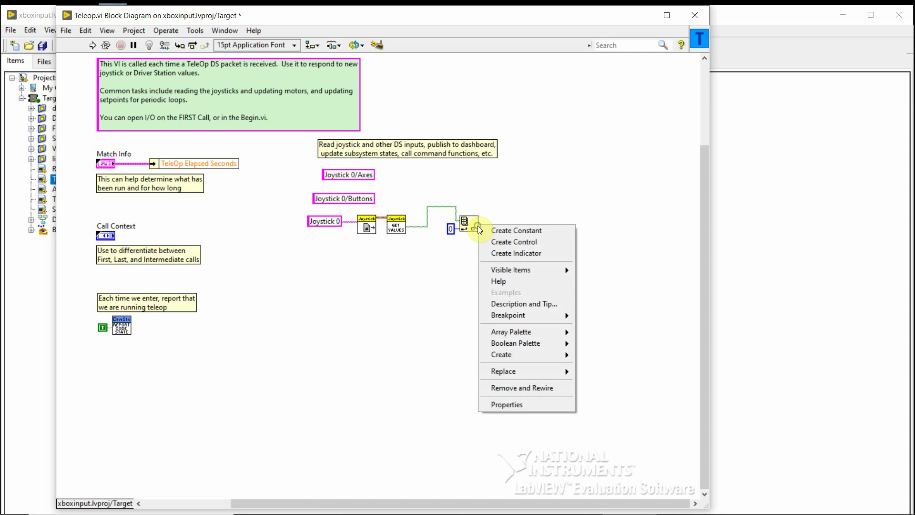
left_click(516, 254)
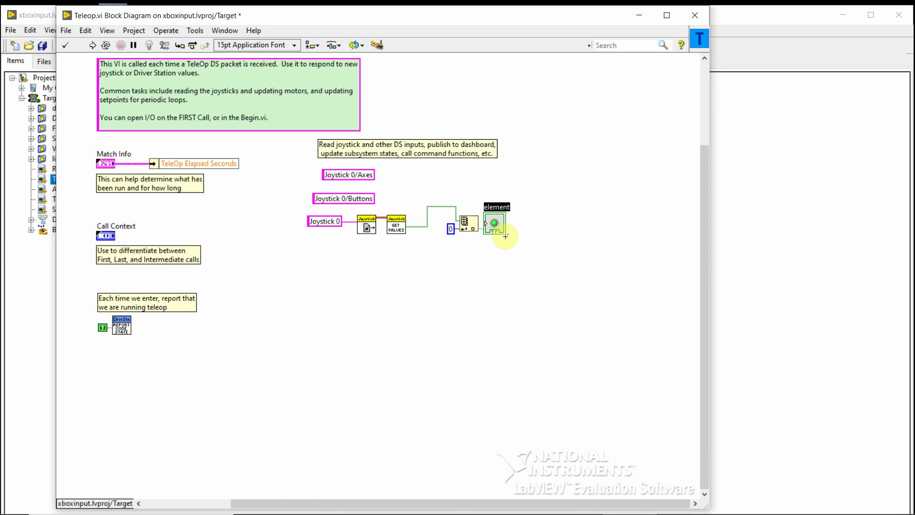
left_click_drag(511, 230, 526, 227)
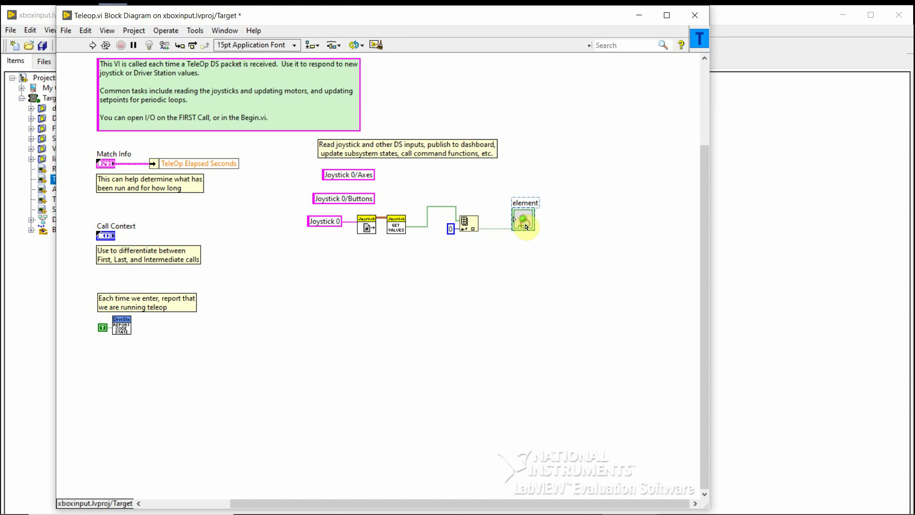
double_click(530, 206)
type("Button")
left_click(519, 249)
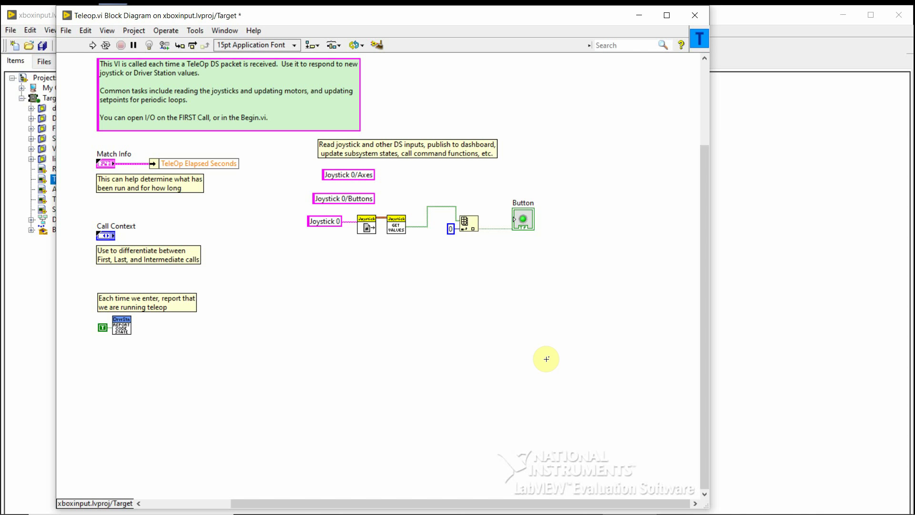
left_click(519, 205)
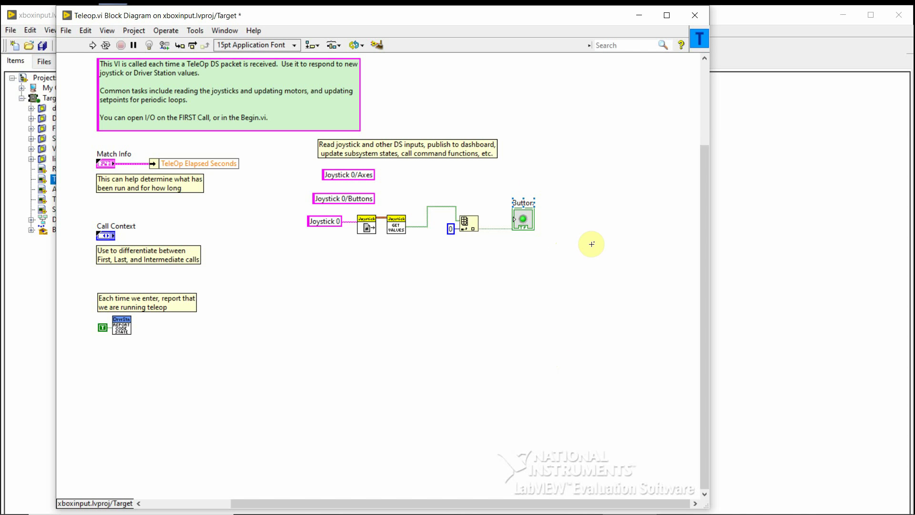
left_click(435, 292)
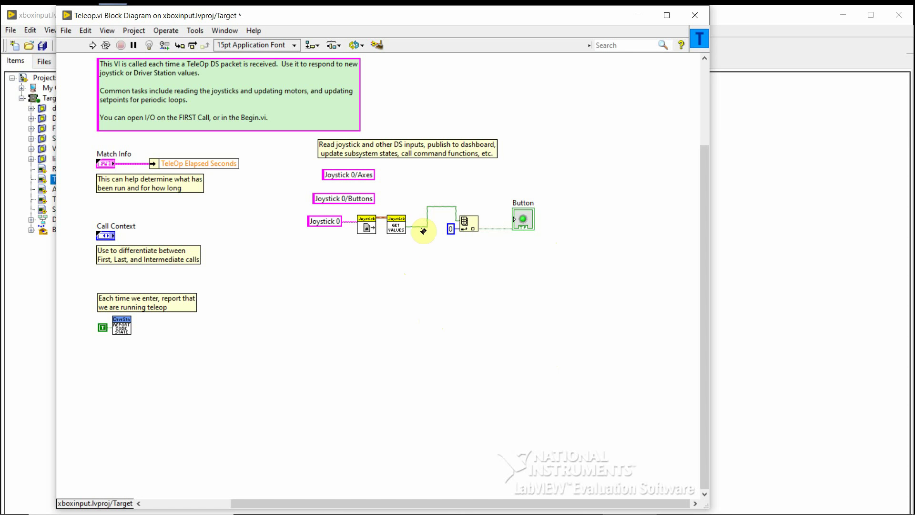
left_click(487, 150)
left_click(501, 304)
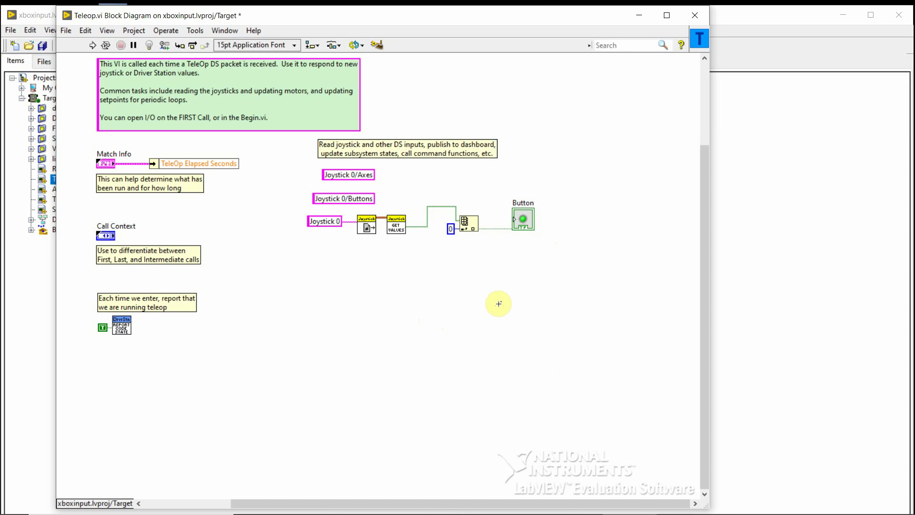
Place a second Index Array fed by the Get Values Axes output, with an index constant.
right_click(559, 261)
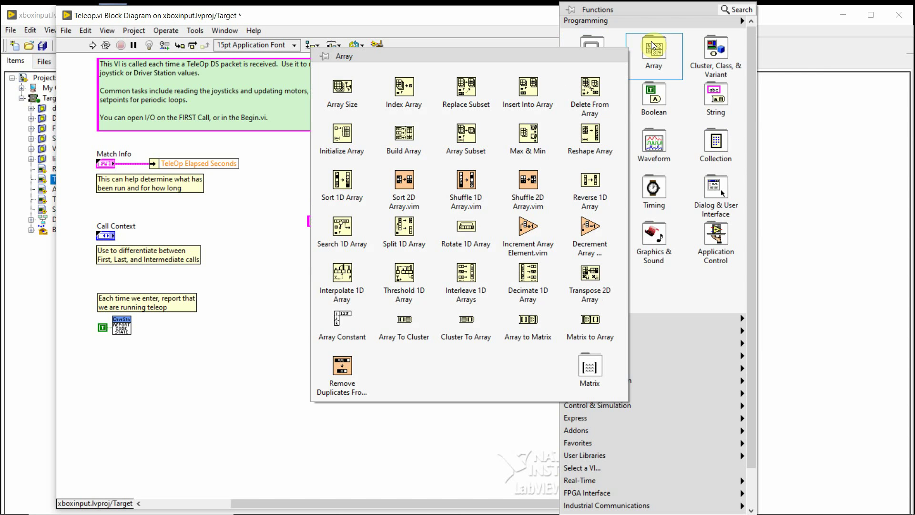
left_click(415, 86)
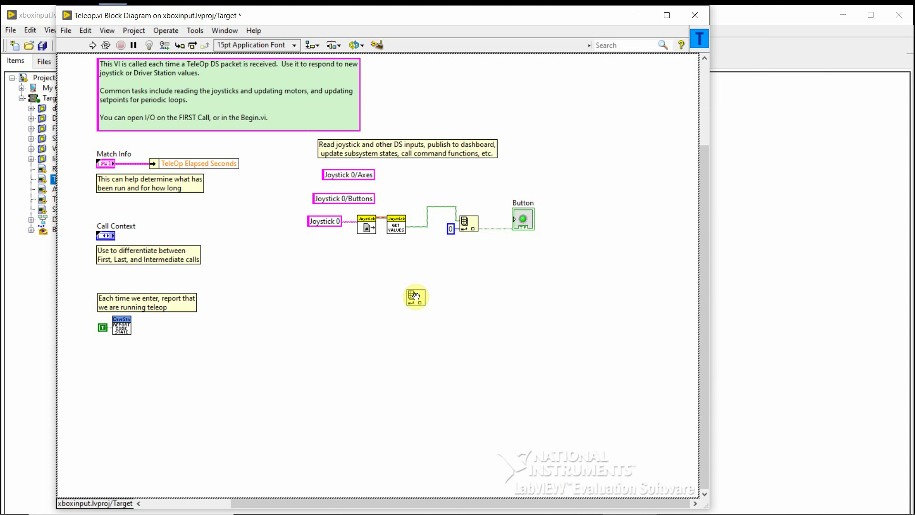
left_click(416, 296)
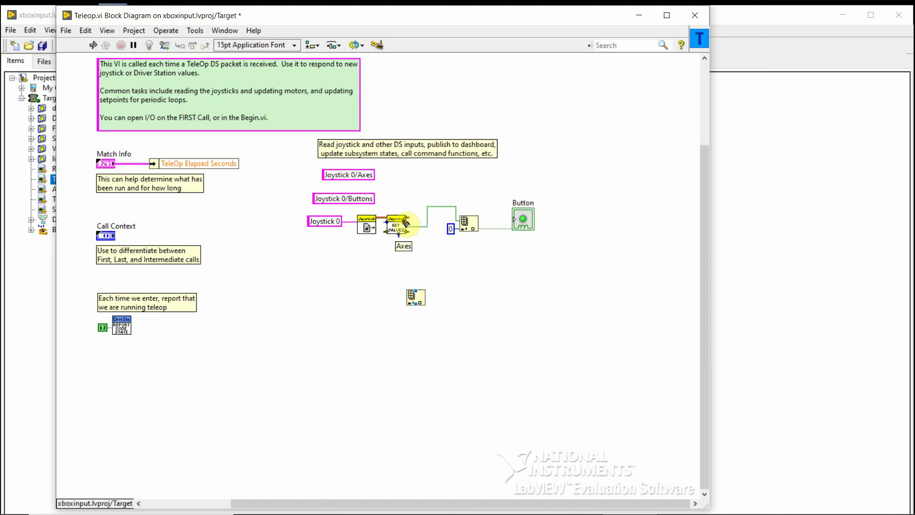
left_click(405, 222)
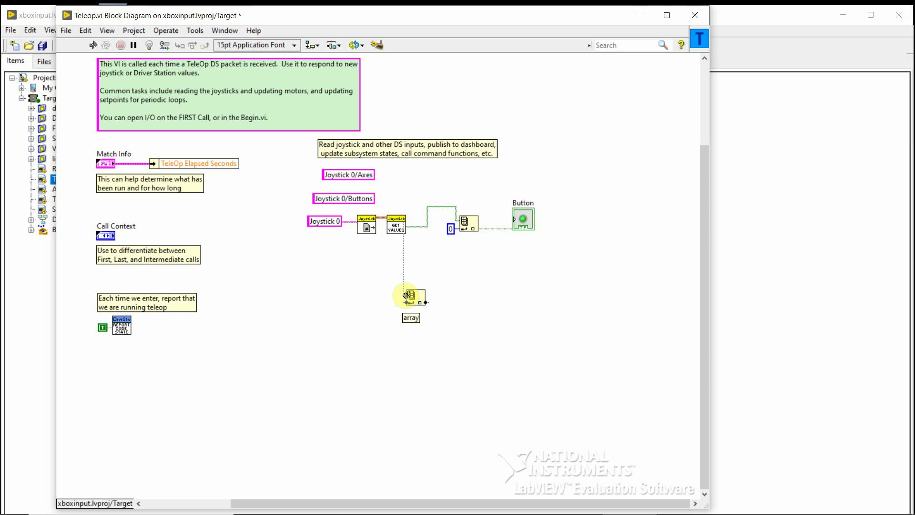
left_click(405, 296)
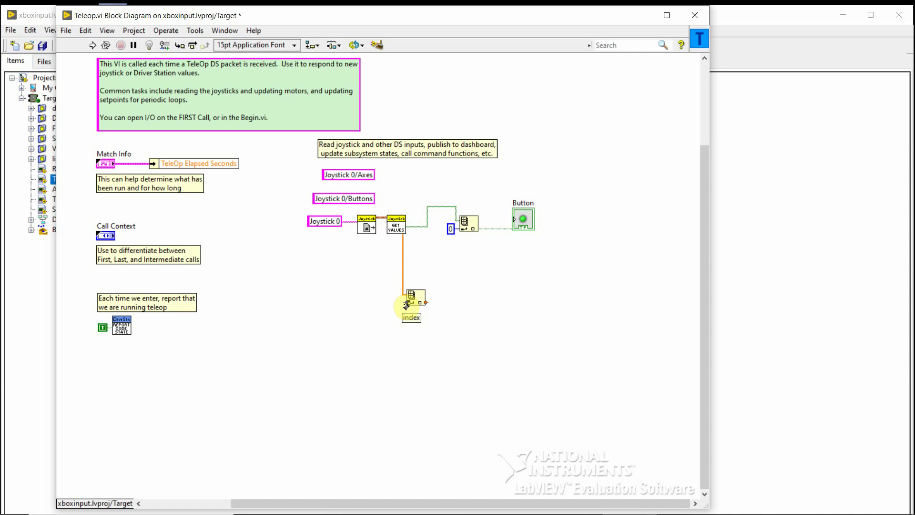
right_click(406, 305)
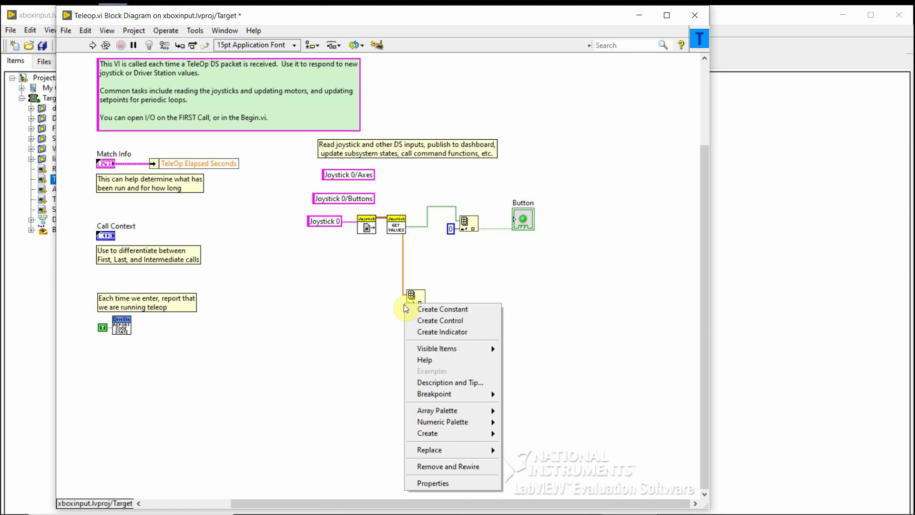
left_click(442, 310)
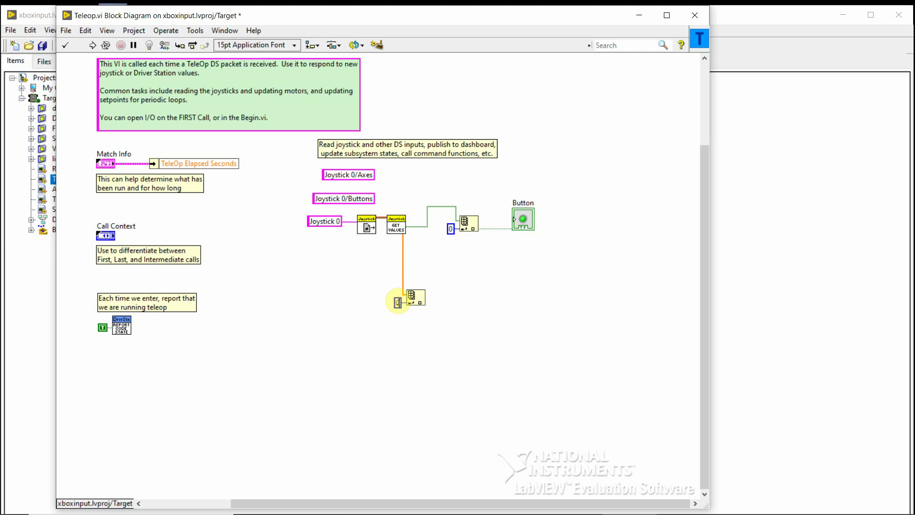
type("1")
Set the axis index to 1 and feed that element into a Greater? comparison against 0.
left_click(462, 342)
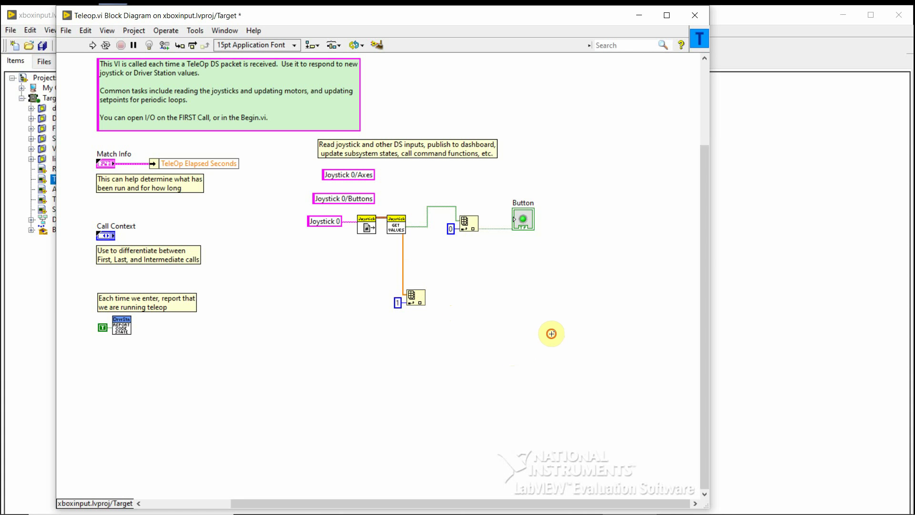
right_click(583, 251)
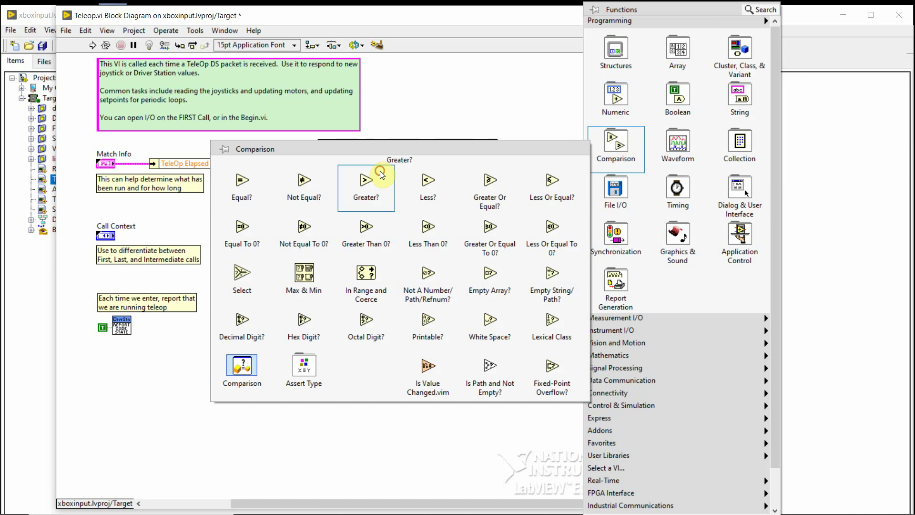
left_click(396, 170)
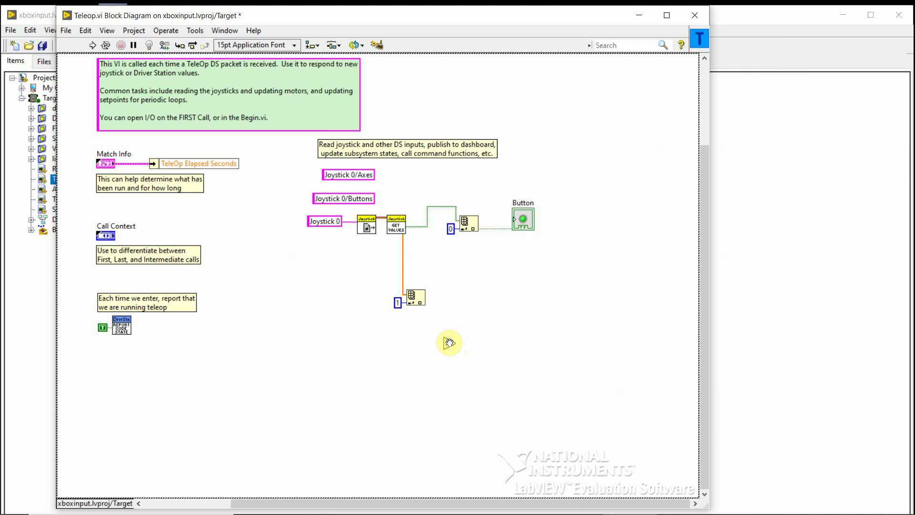
left_click(448, 342)
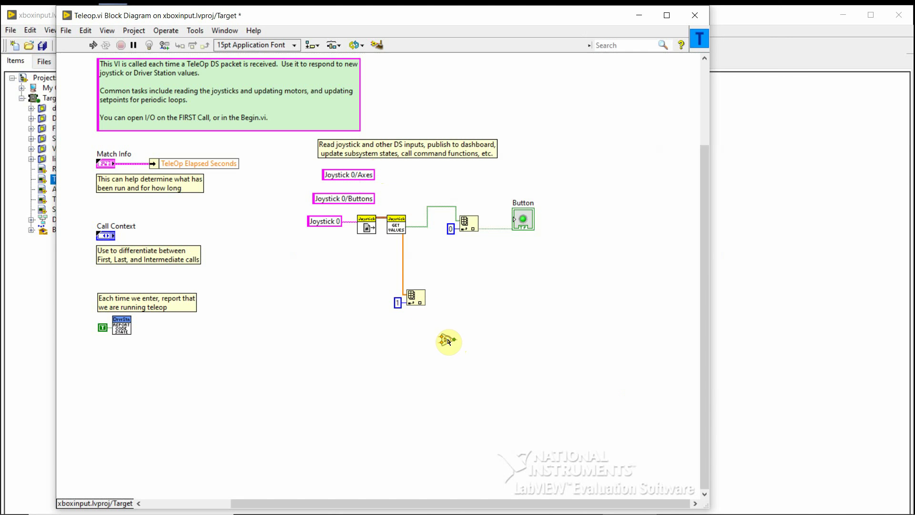
left_click(426, 302)
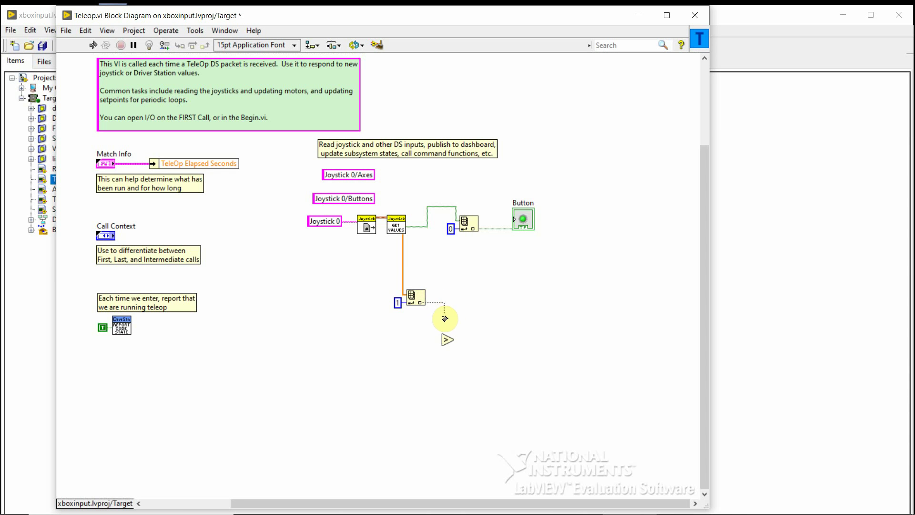
left_click(441, 334)
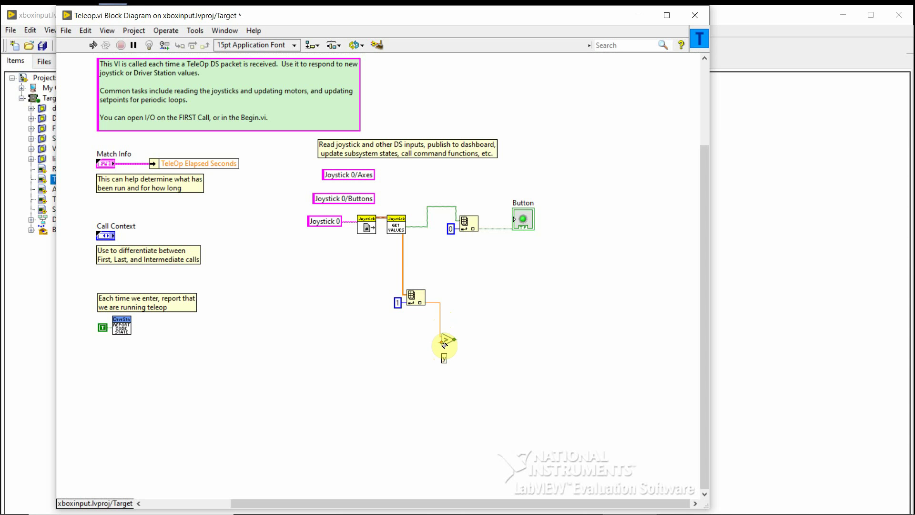
right_click(443, 343)
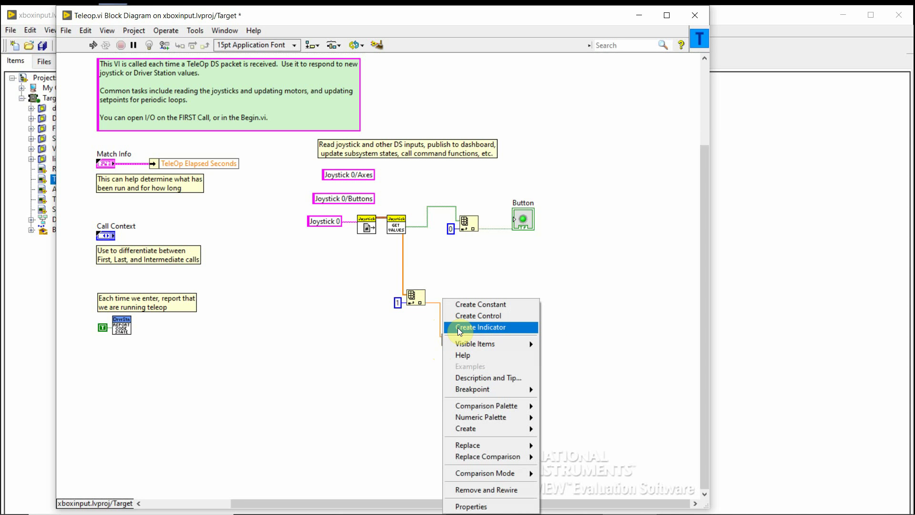
left_click(472, 305)
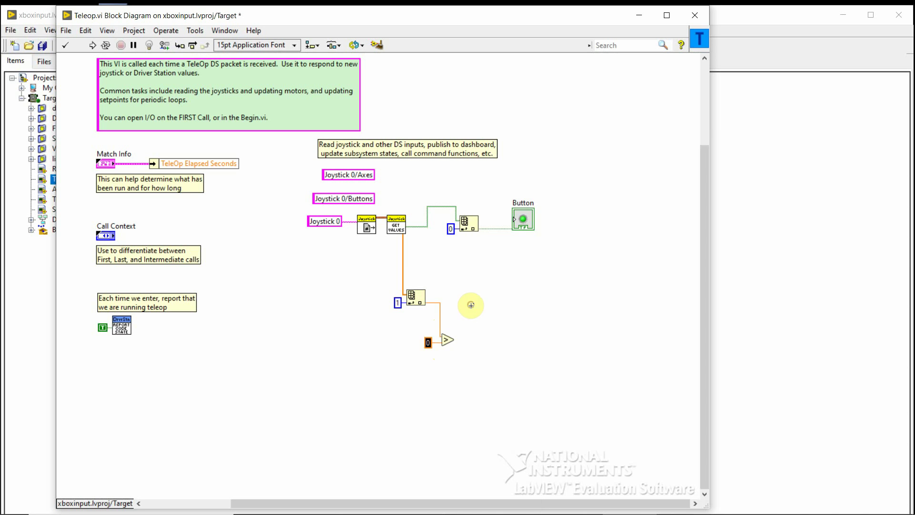
Add a Boolean indicator named Joystick on the Greater? comparison output.
left_click(443, 356)
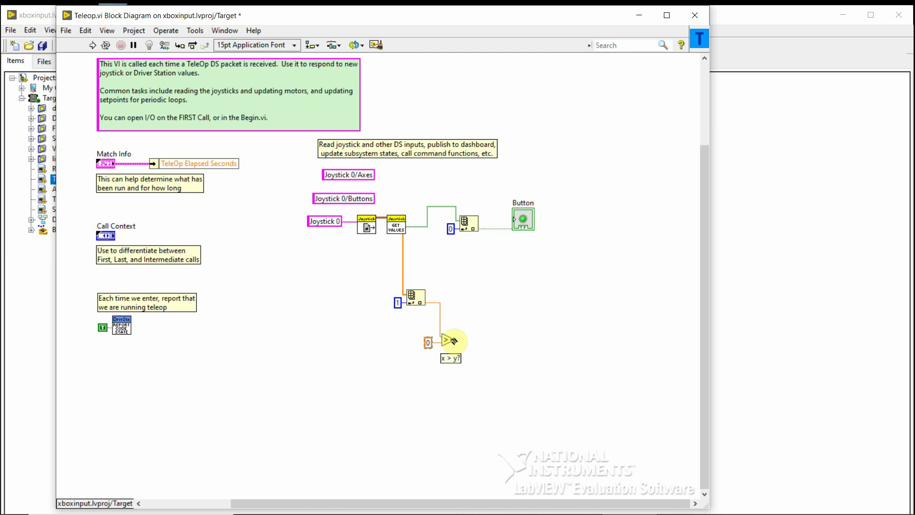
right_click(454, 341)
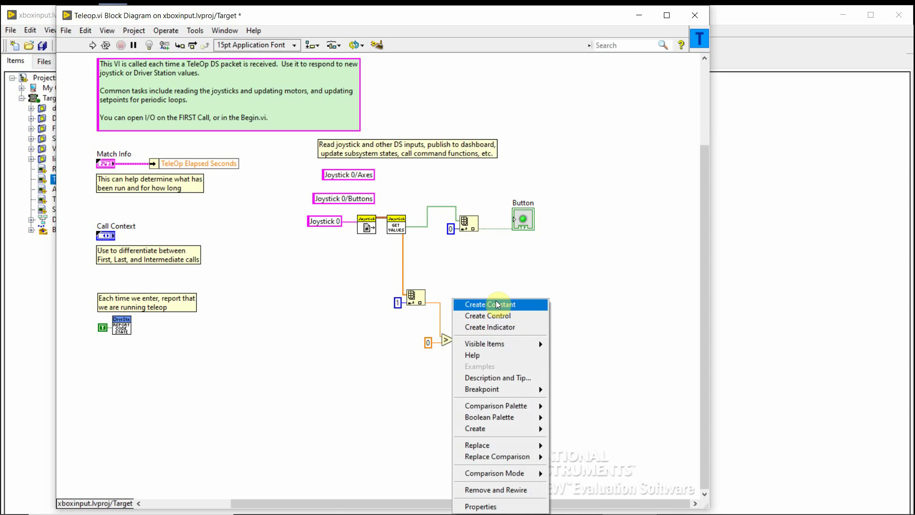
left_click(505, 328)
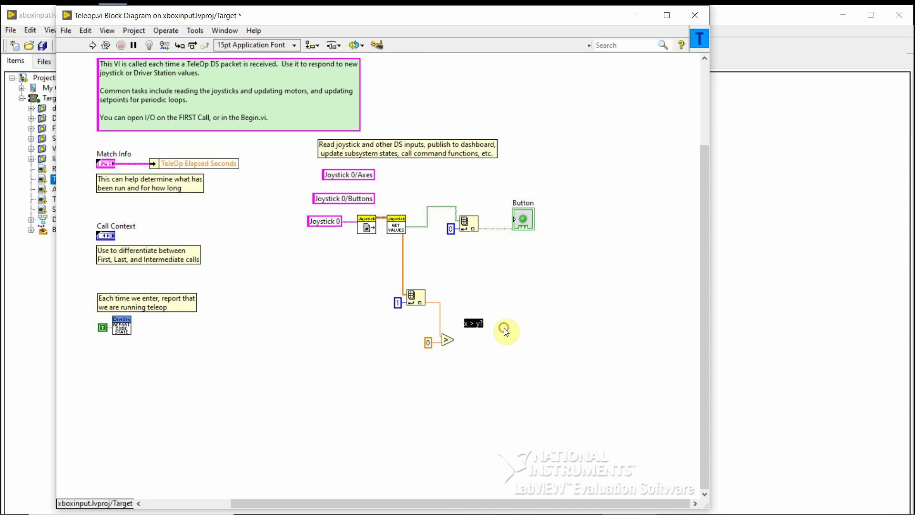
left_click_drag(485, 342, 527, 340)
double_click(525, 323)
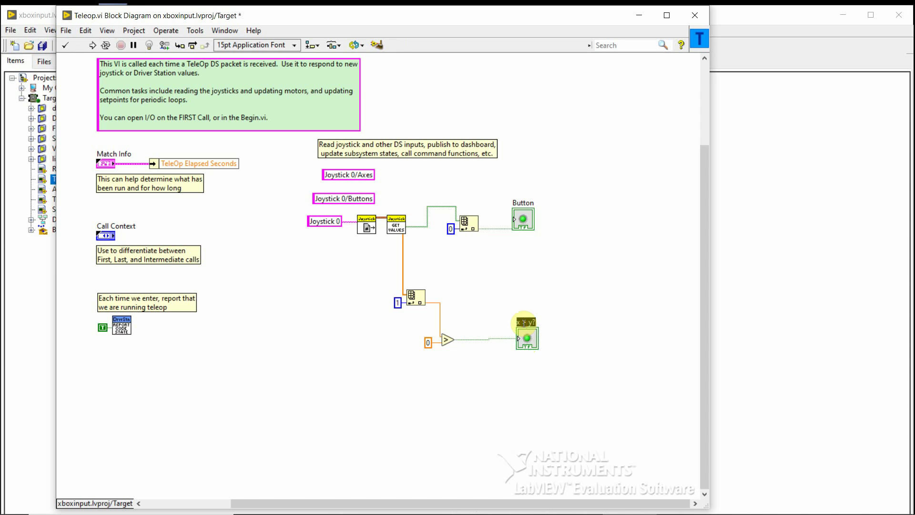
type("Jo")
type("ystick")
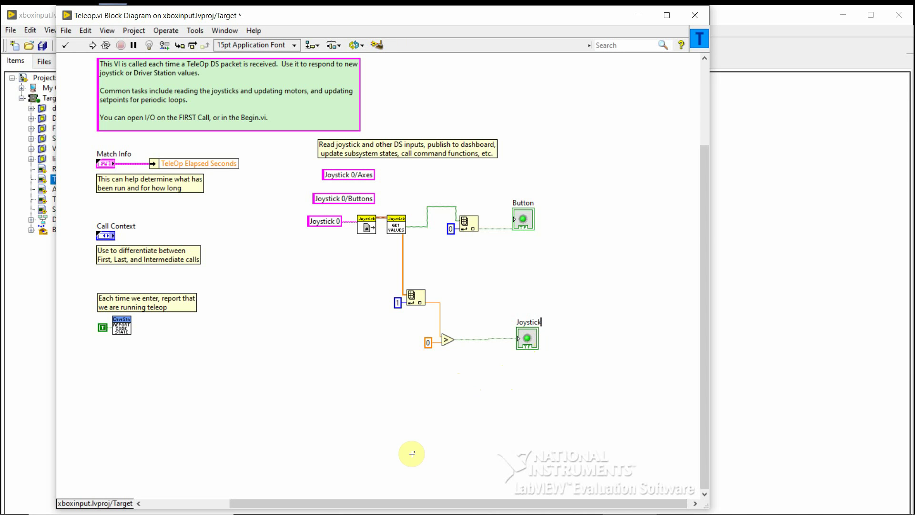
left_click(344, 351)
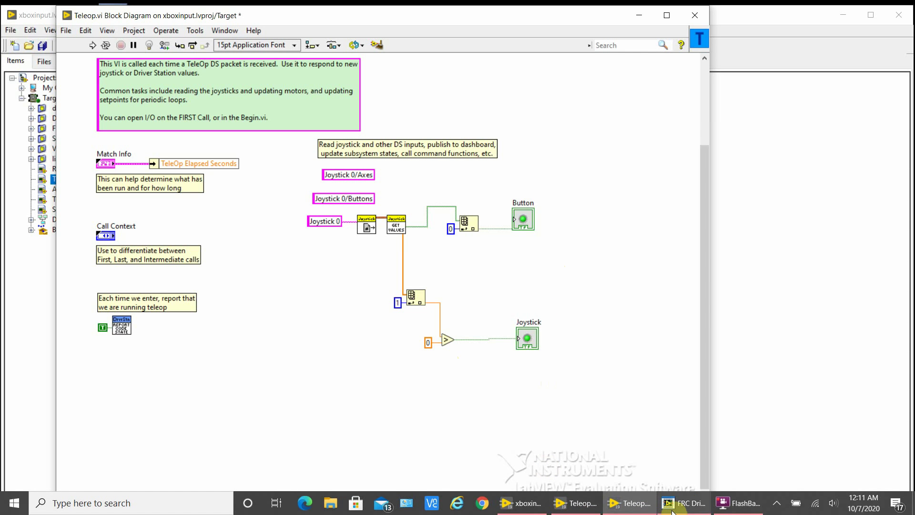
Bring up FRC Driver Station and shift its window down and right.
left_click(679, 500)
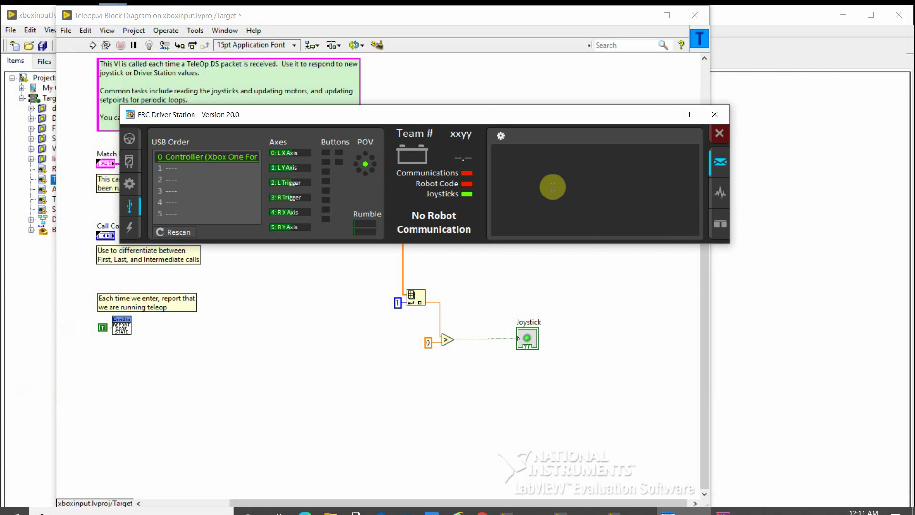
left_click_drag(479, 115, 501, 130)
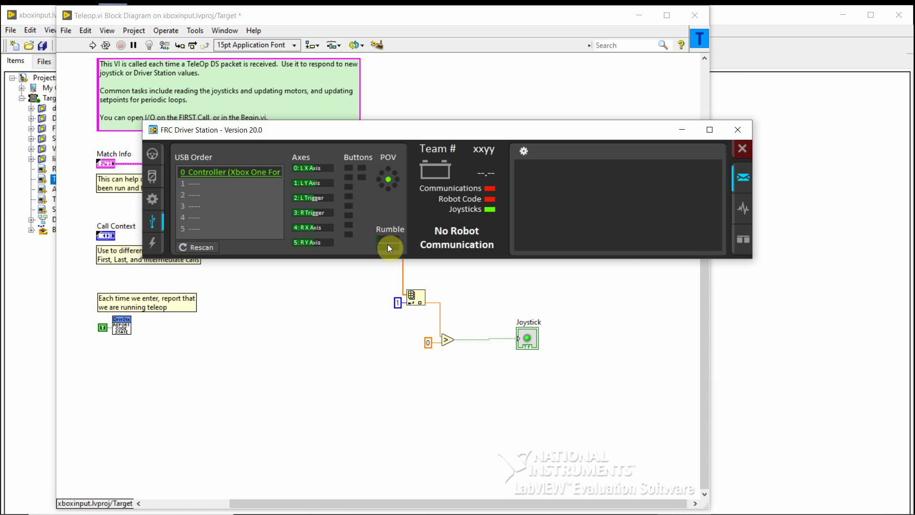
Drag the Driver Station window lower to uncover the Button wiring.
mouse_move(406, 133)
left_mouse_down()
mouse_move(447, 144)
mouse_move(462, 264)
left_mouse_up()
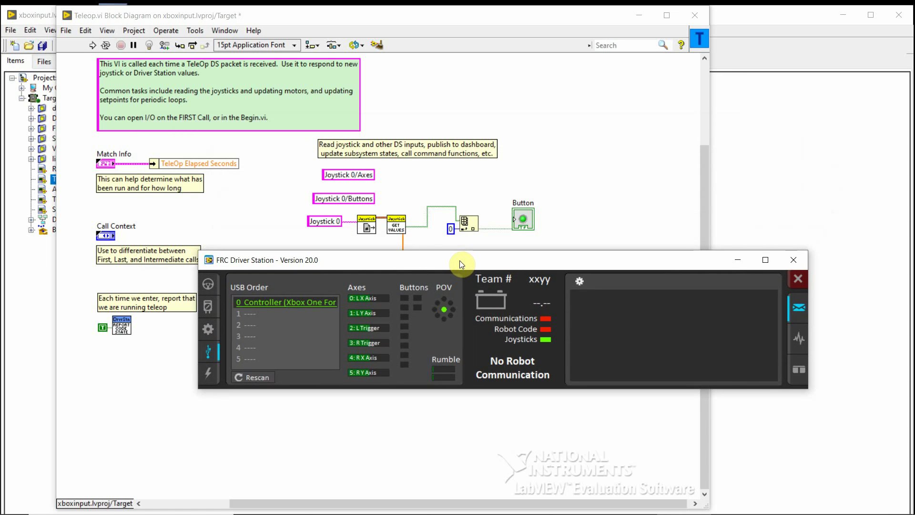